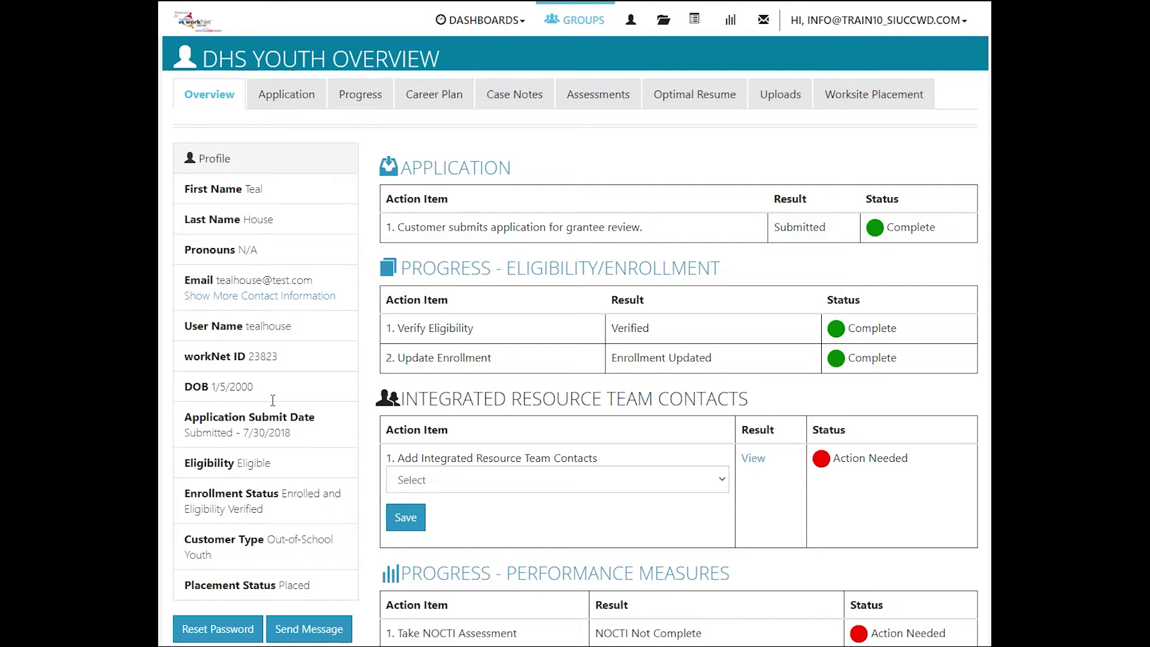
Switch from the DHS Youth Overview to the customer's Uploads tab.
left_click(779, 101)
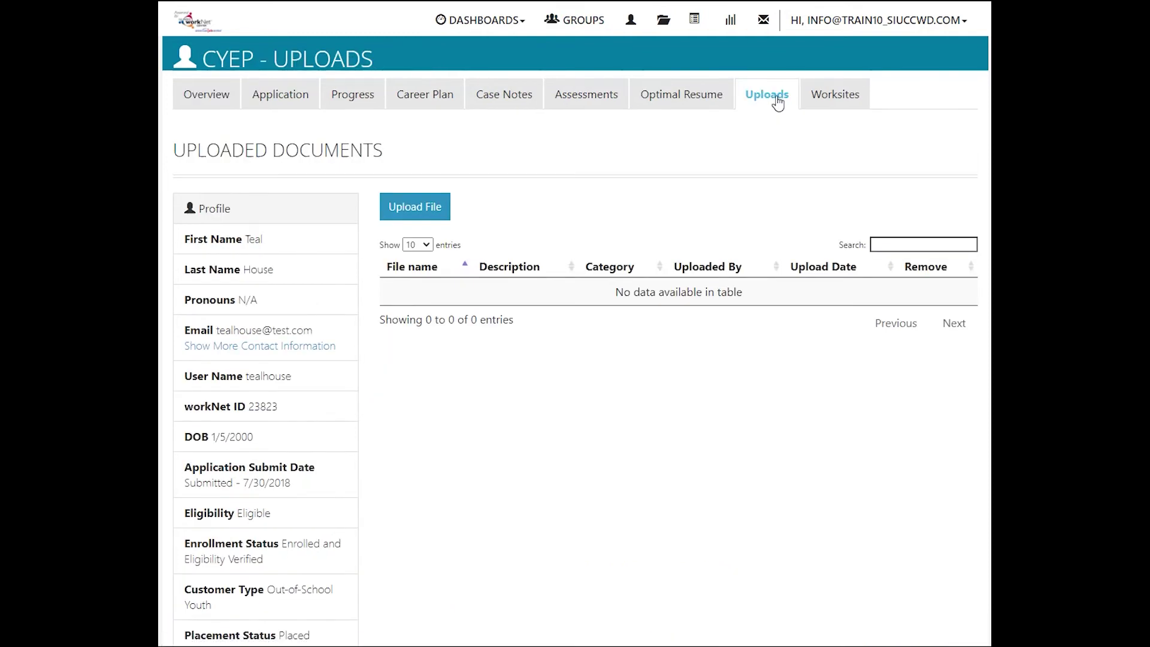
Open the Upload File form and expand its Category list.
left_click(410, 215)
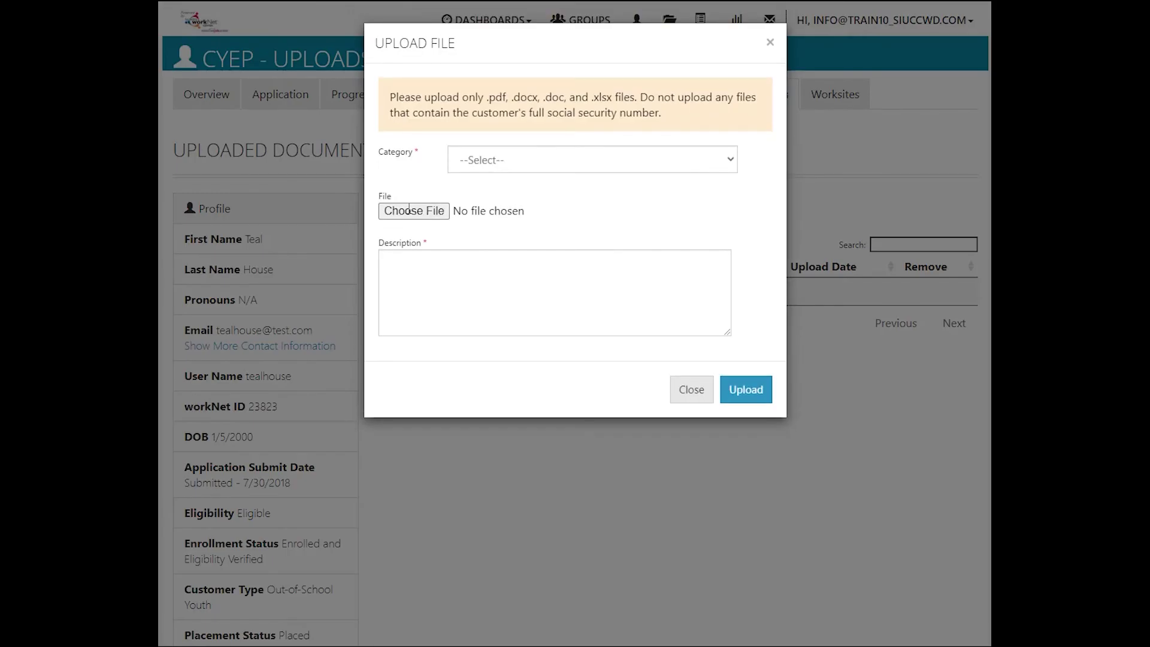
left_click(595, 165)
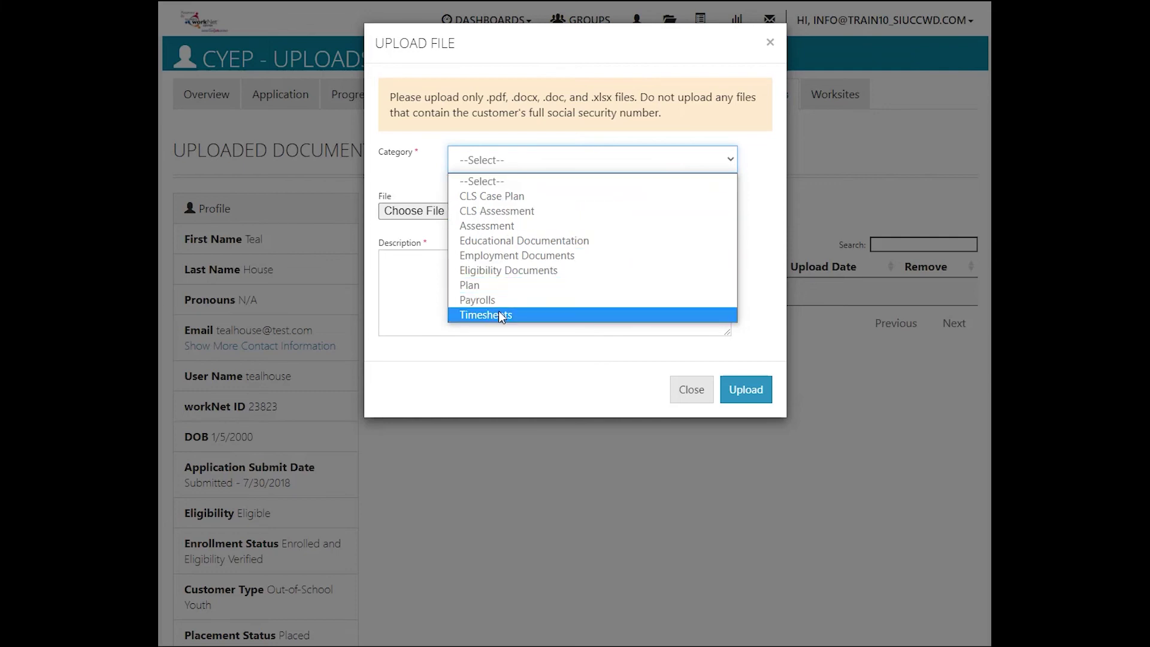
Upload the employees spreadsheet as a Plan, described 'Employment plan for Teal House'.
left_click(498, 286)
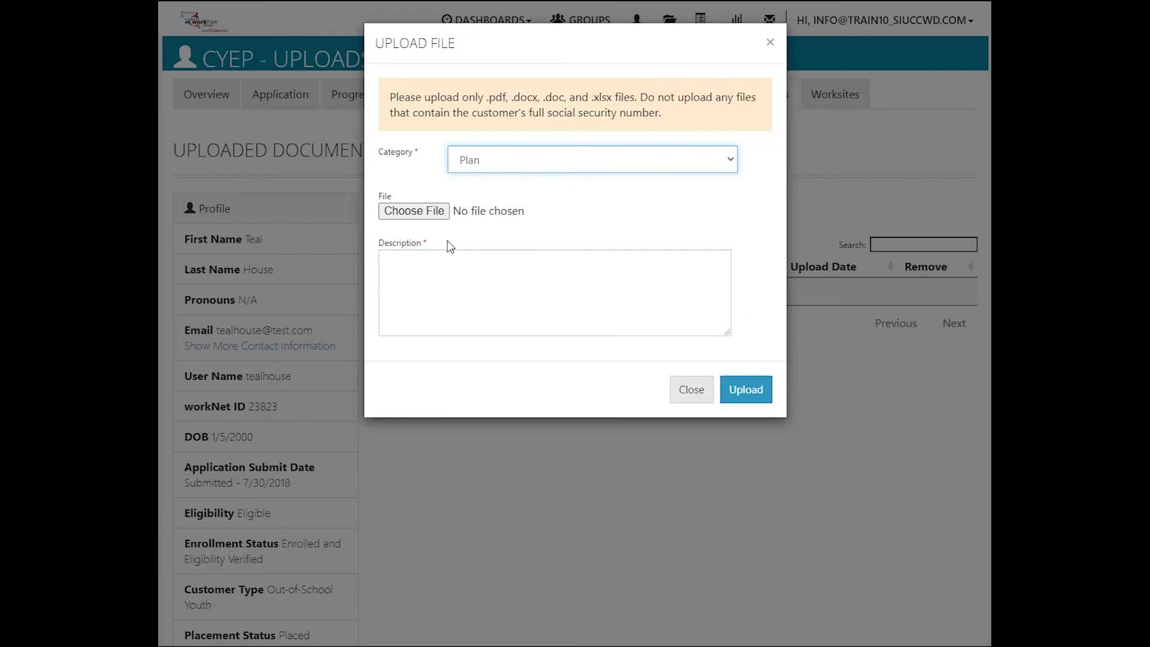
left_click(440, 217)
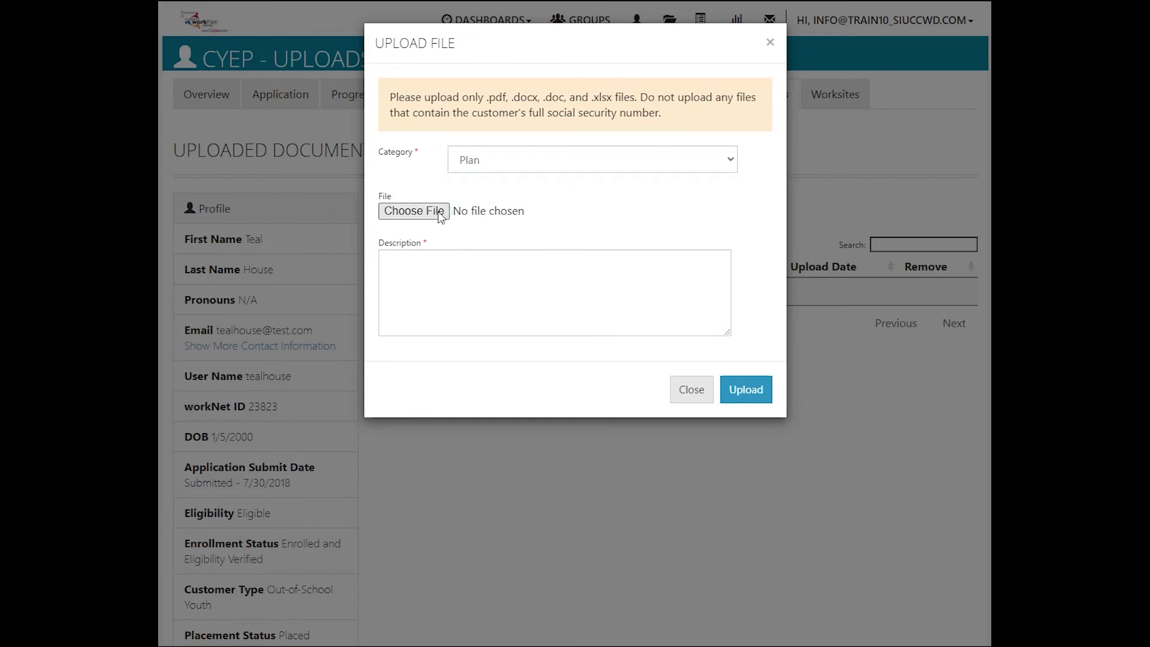
left_click(189, 129)
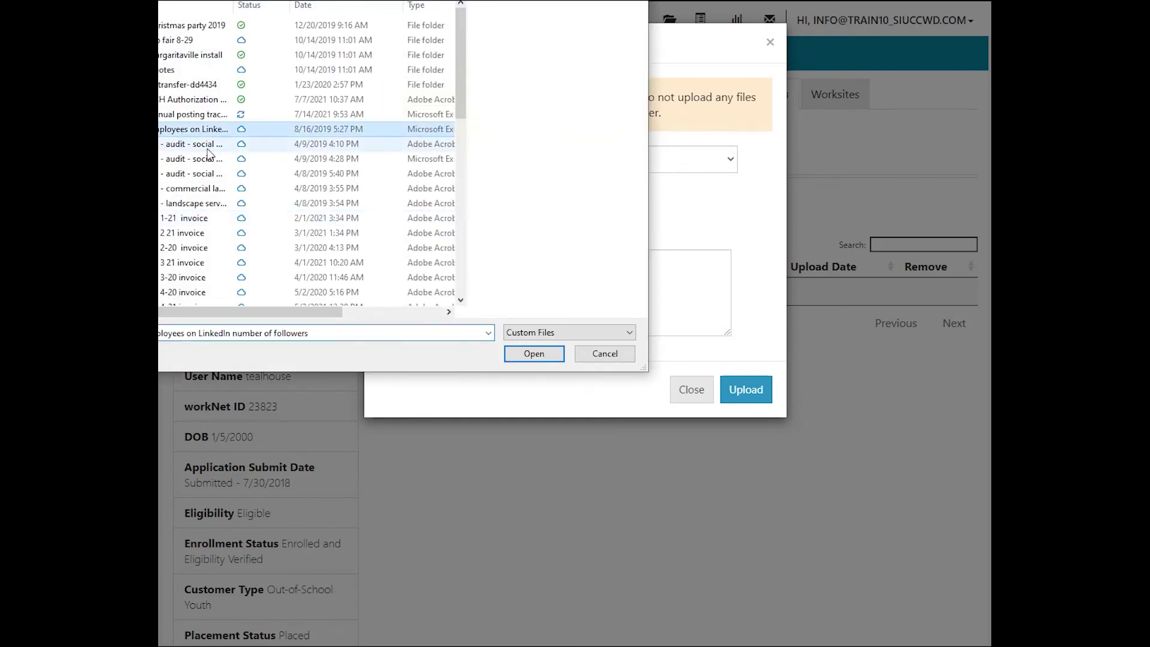
left_click(531, 353)
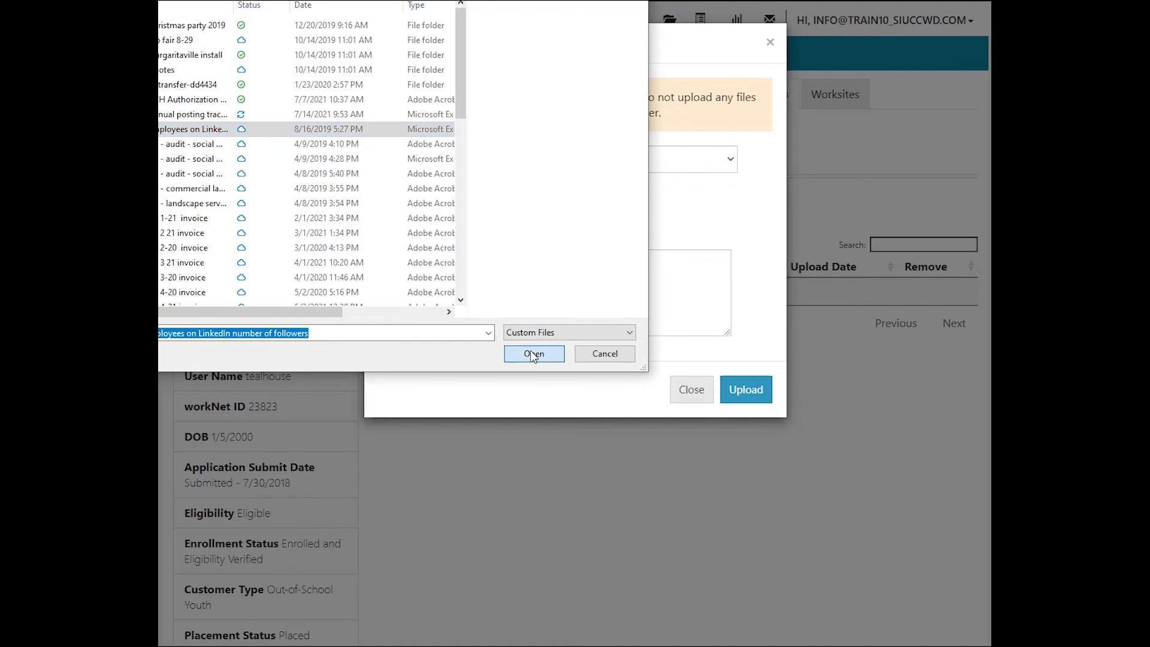
left_click(545, 258)
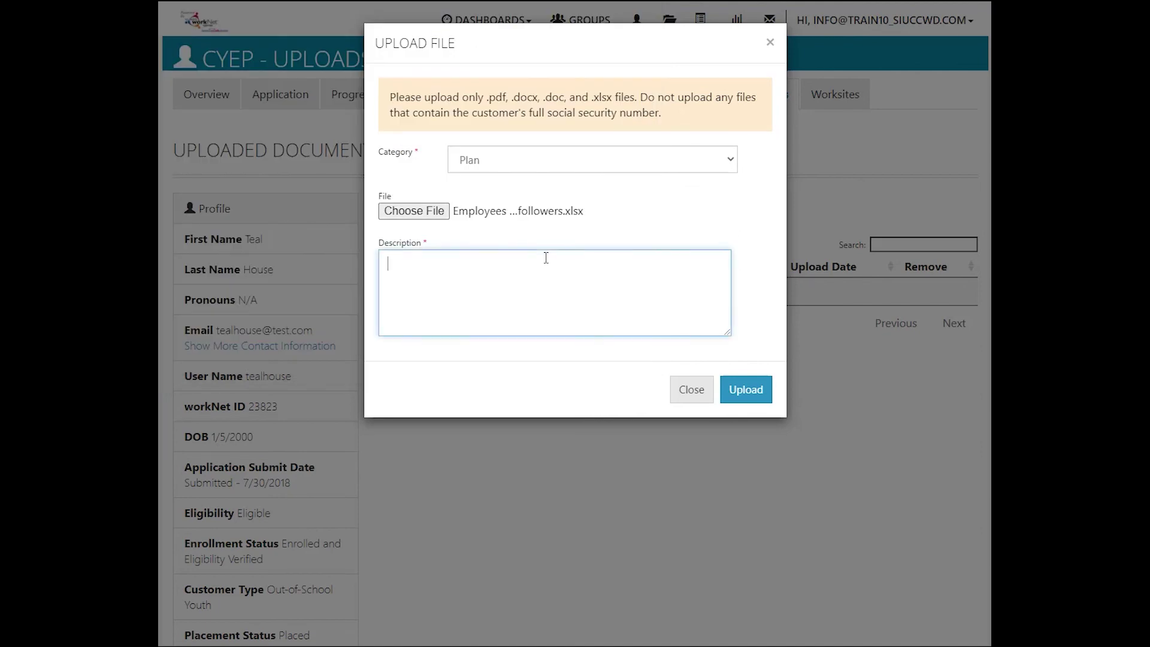
type("Employment plan for  Teal House")
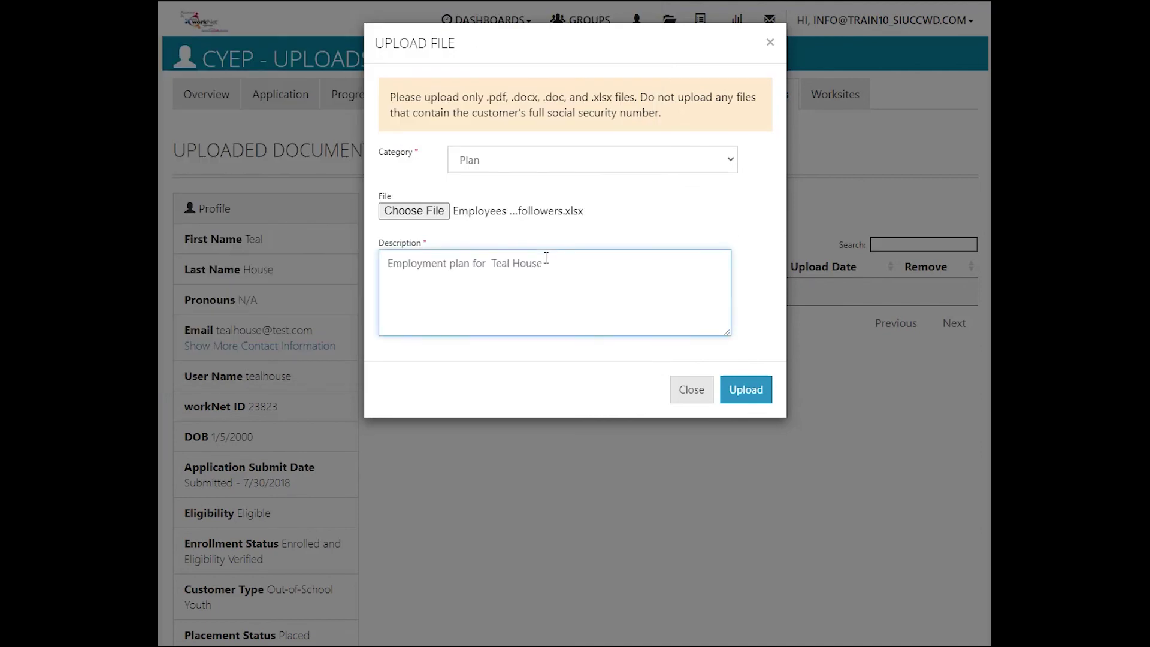
left_click(743, 394)
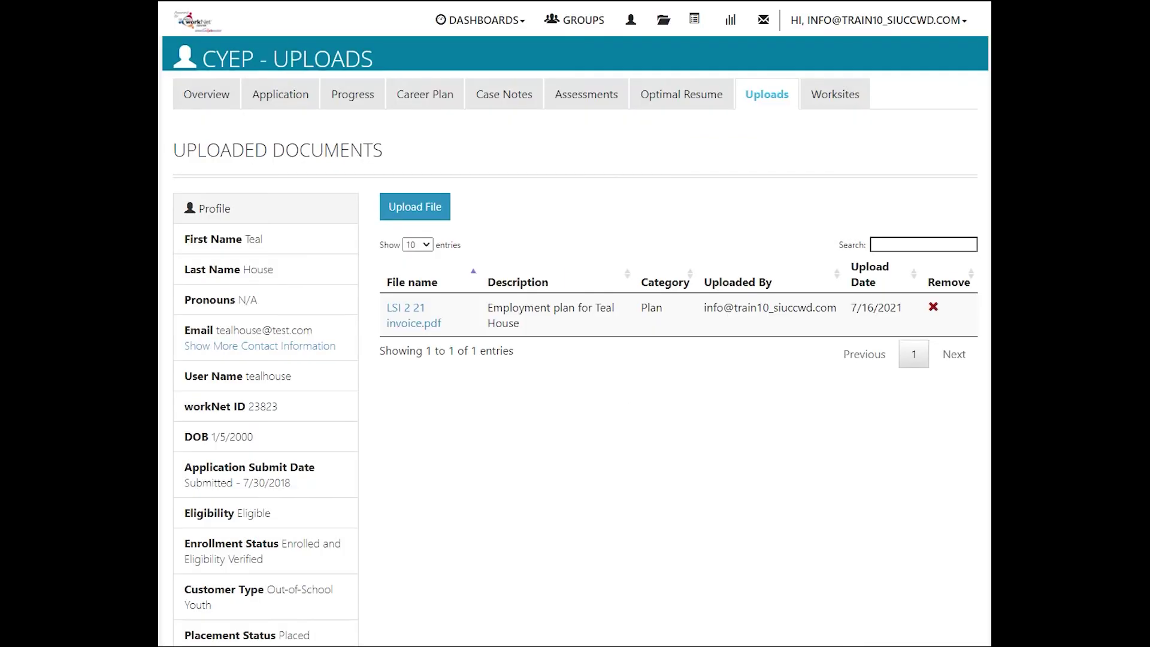